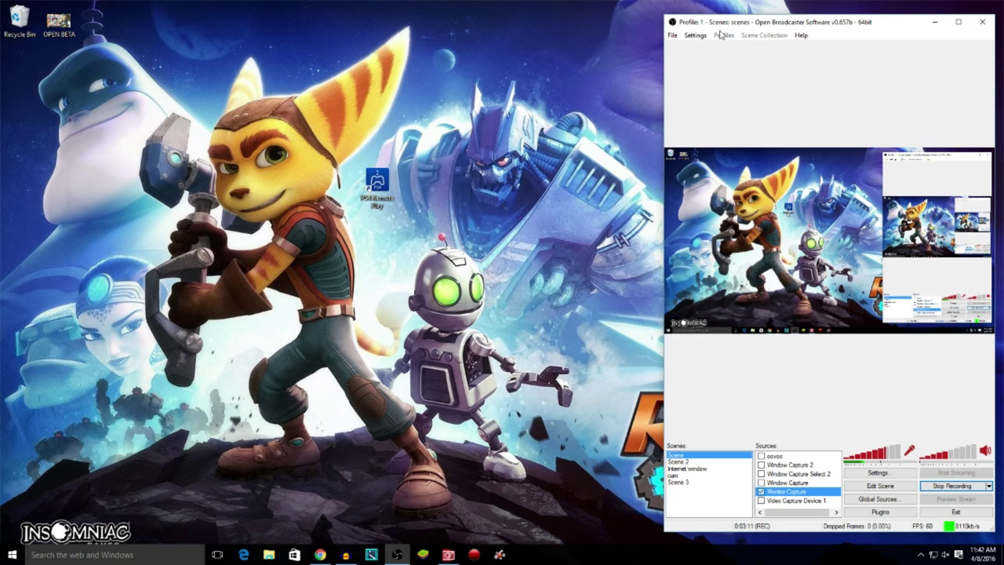
- Launch PS4 Remote Play, place its window beside OBS, and connect to the PS4
drag(720, 35, 672, 24)
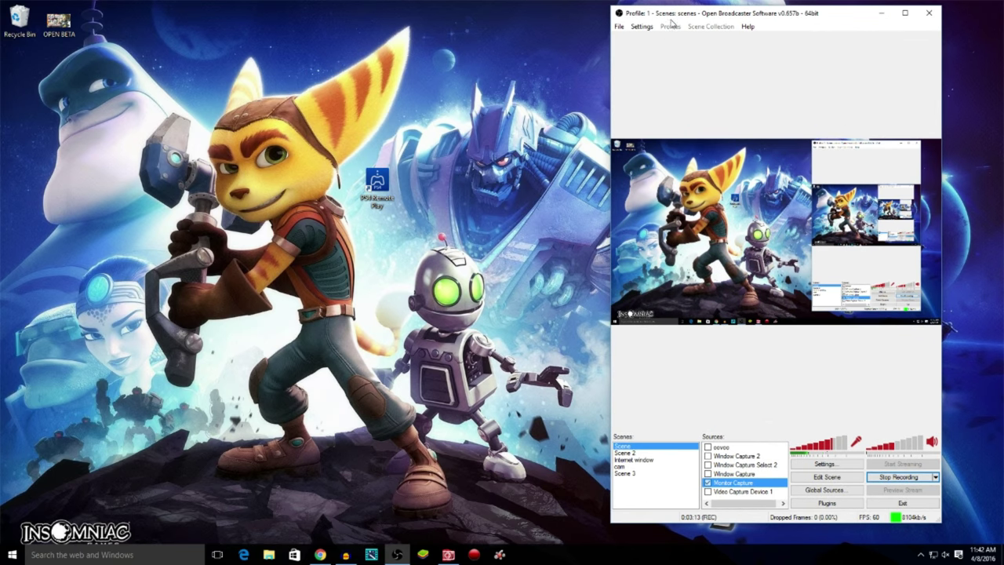
click(374, 182)
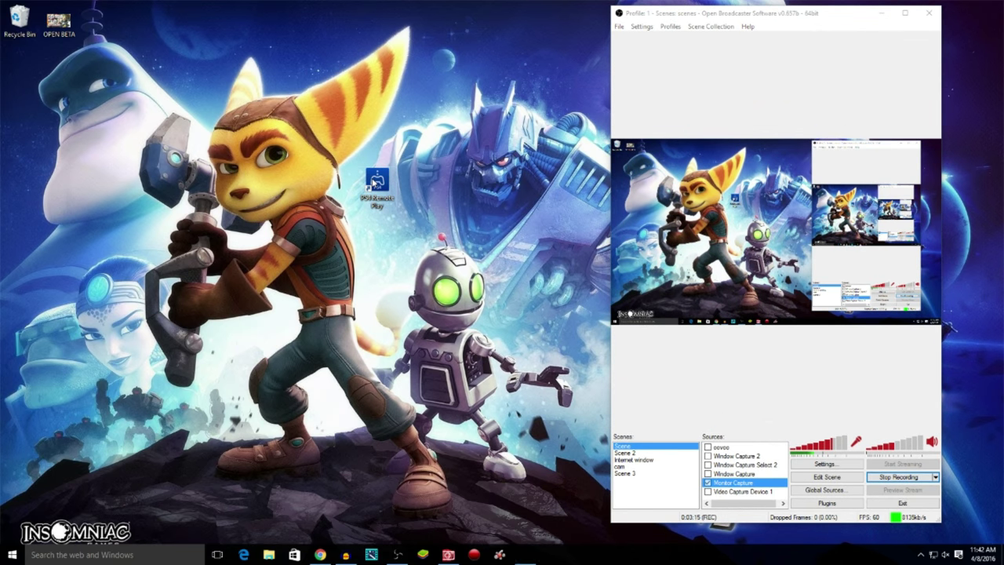
double_click(374, 181)
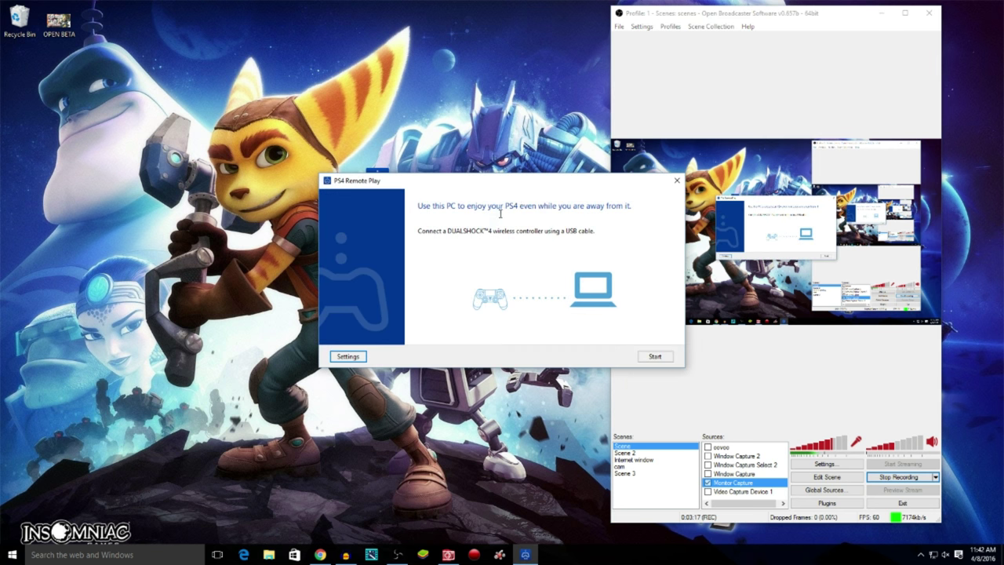
drag(528, 185, 356, 167)
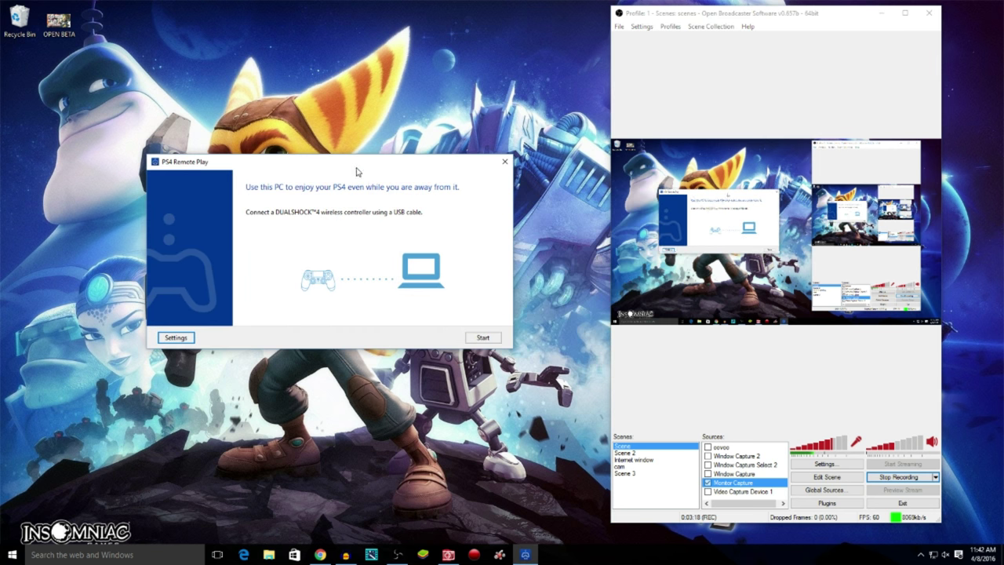
click(483, 337)
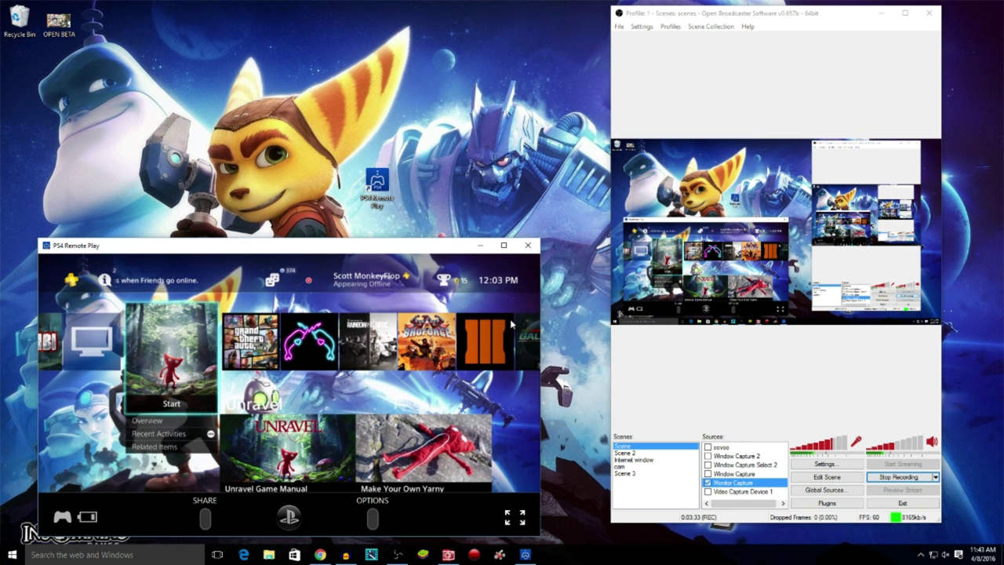
- Open the Themes page in the PS4 Settings
key(Up)
key(Right)
key(Right)
key(Right)
key(Right)
key(Right)
key(Right)
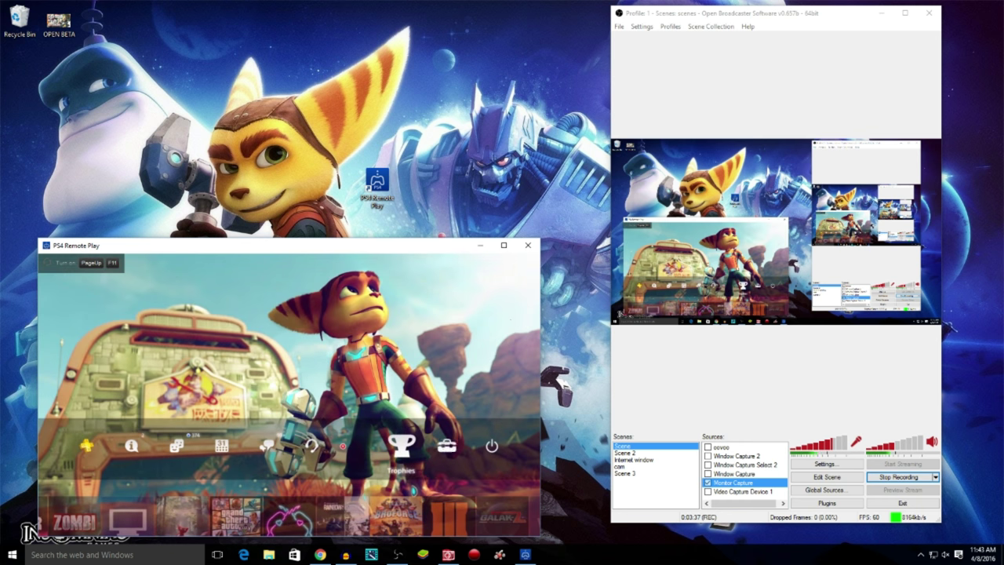
key(Return)
key(Down)
key(Down)
key(Down)
key(Down)
key(Down)
key(Down)
key(Down)
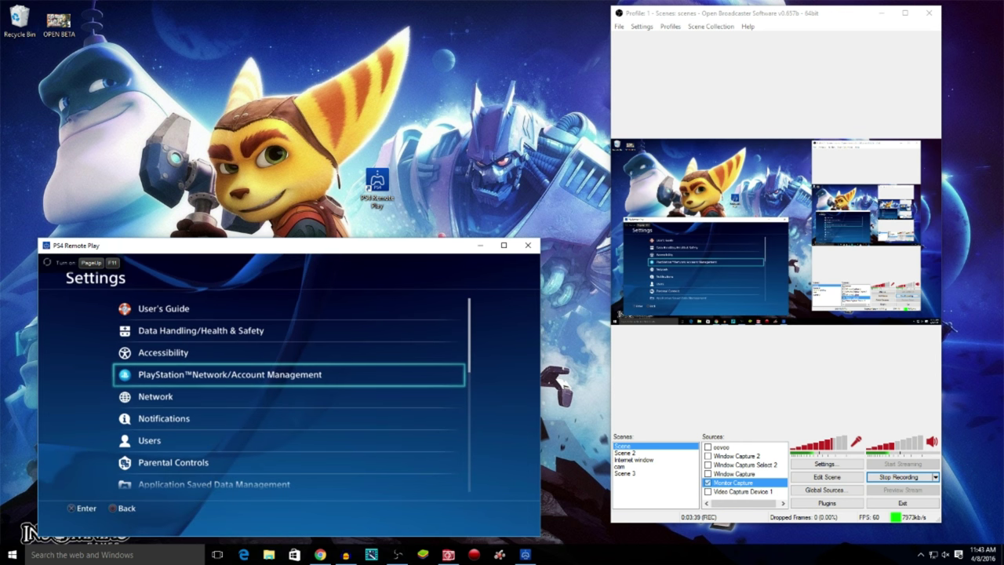
key(Down)
key(Down)
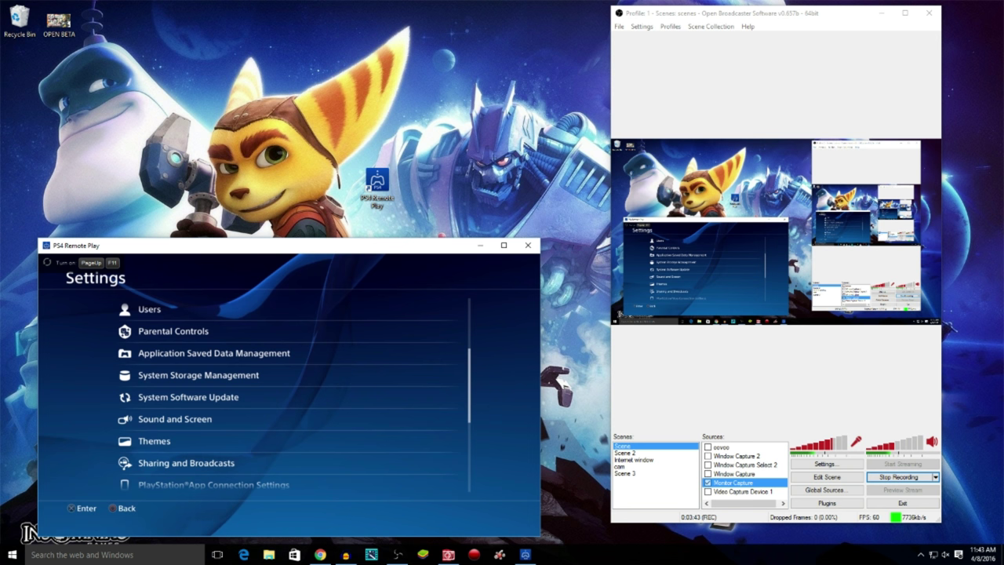
key(Return)
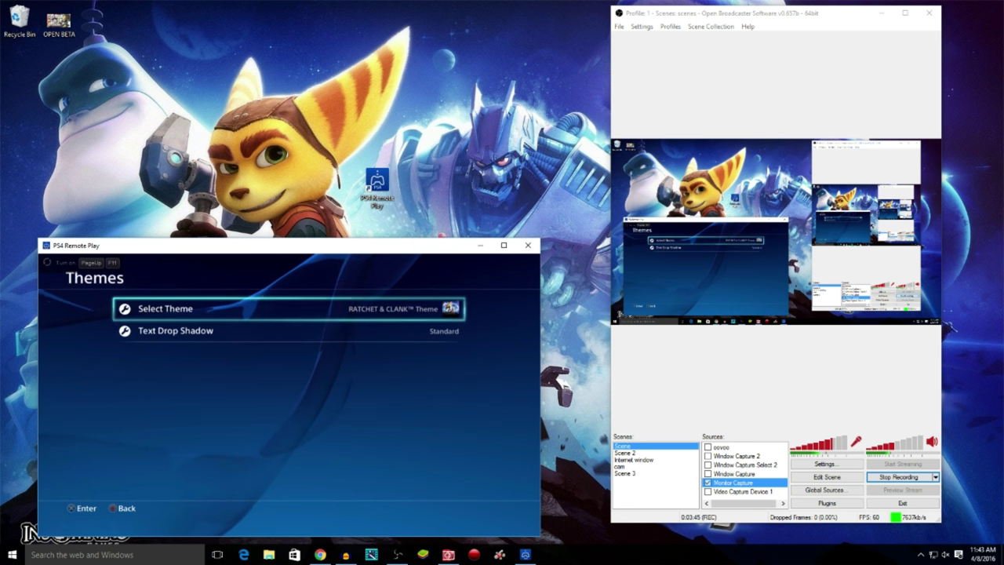
- Apply the Need for Speed Underground theme and return to the home screen
key(Return)
key(Right)
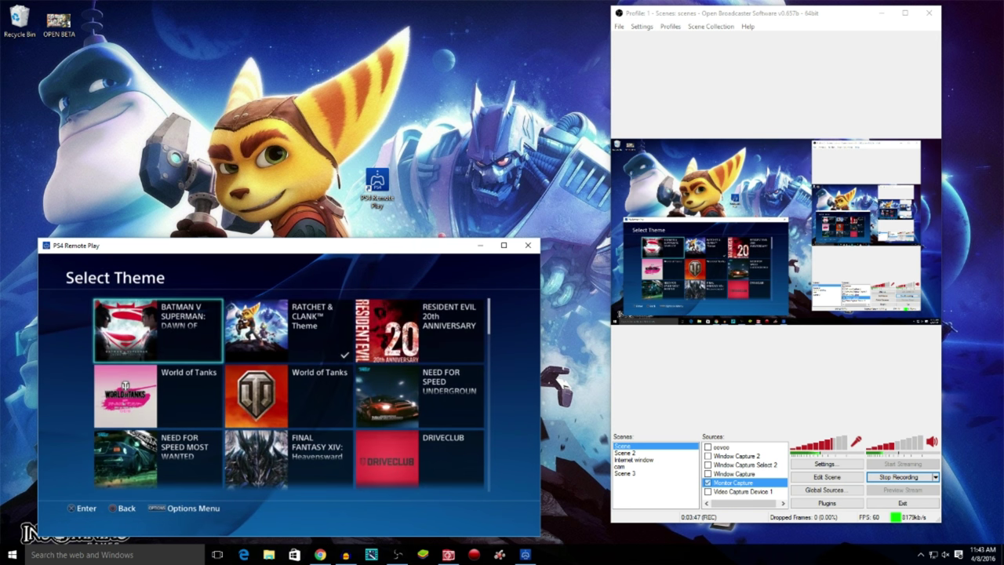
key(Down)
key(Right)
key(Return)
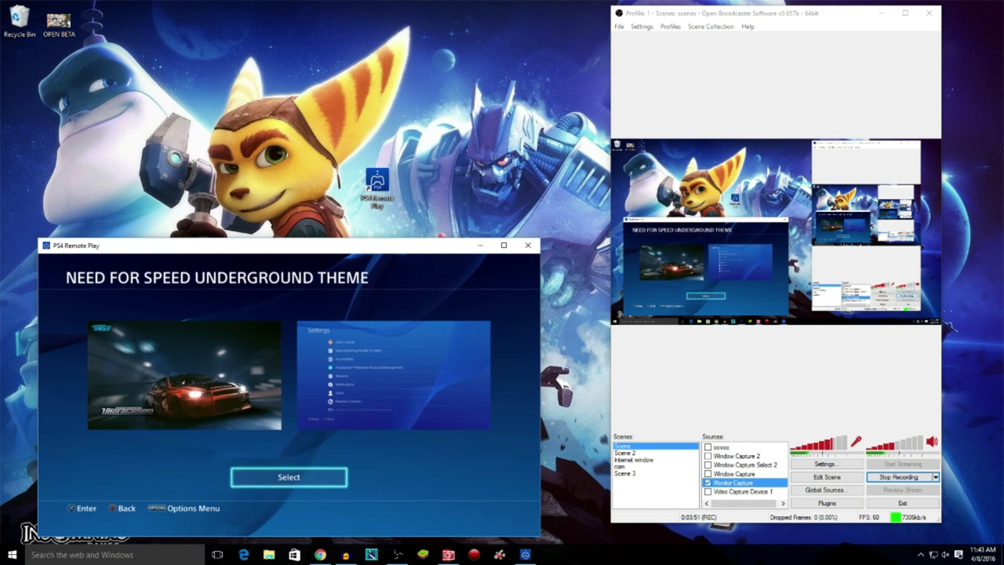
key(Return)
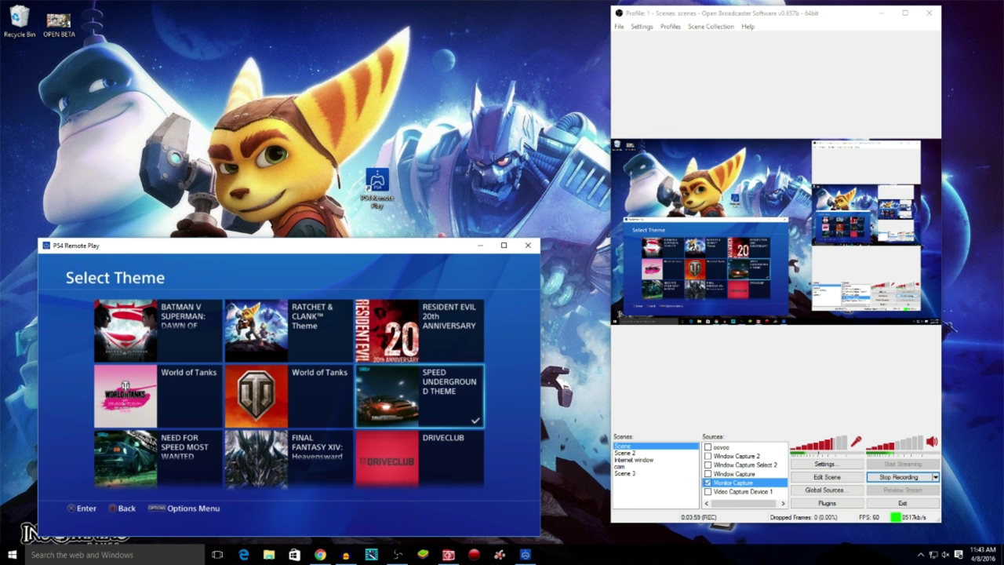
key(Escape)
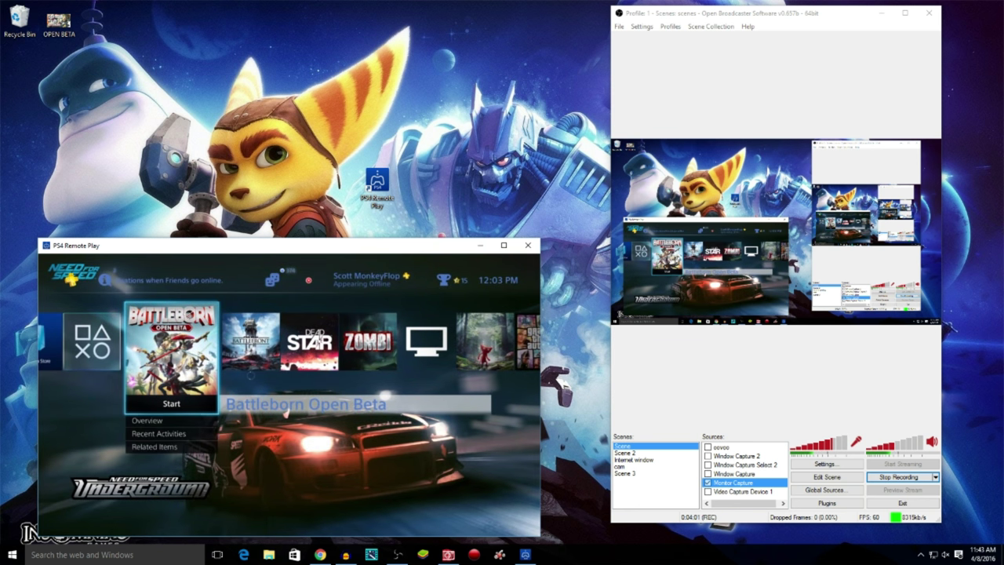
- Browse the game row from Star Wars Battlefront over to Need for Speed
key(Right)
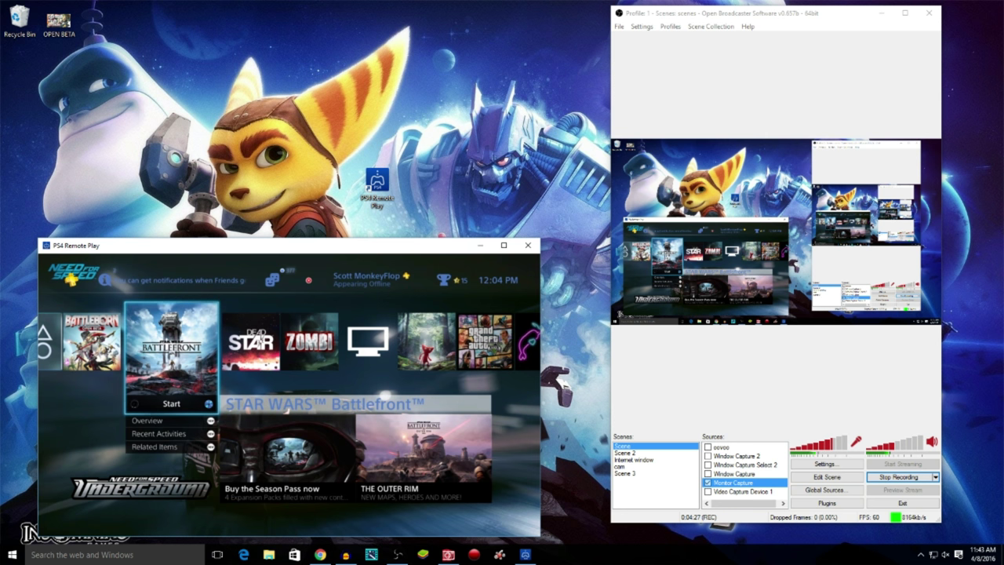
key(Right)
key(Right)
key(Right)
key(Right)
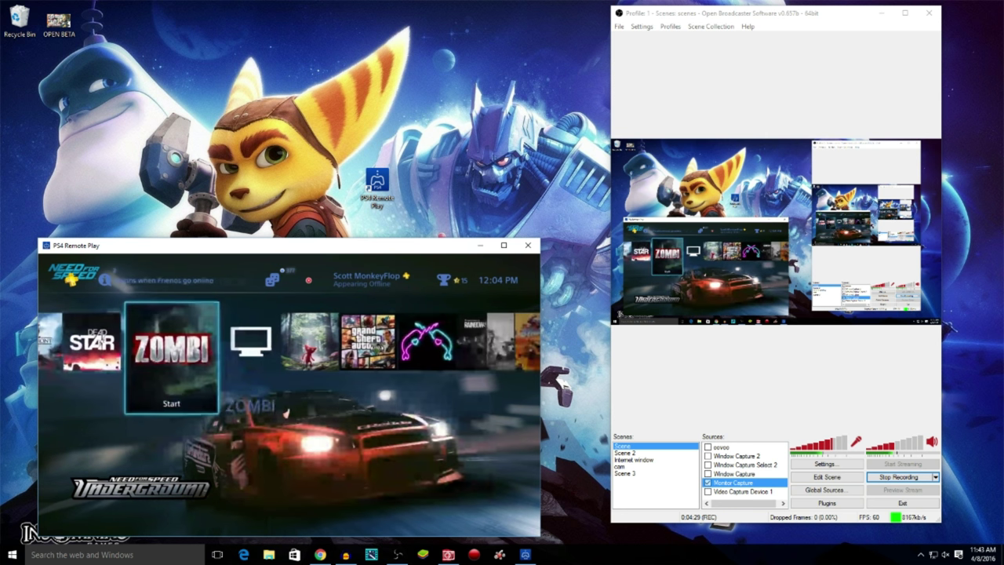
key(Right)
key(Right)
key(Right)
key(Right)
key(Right)
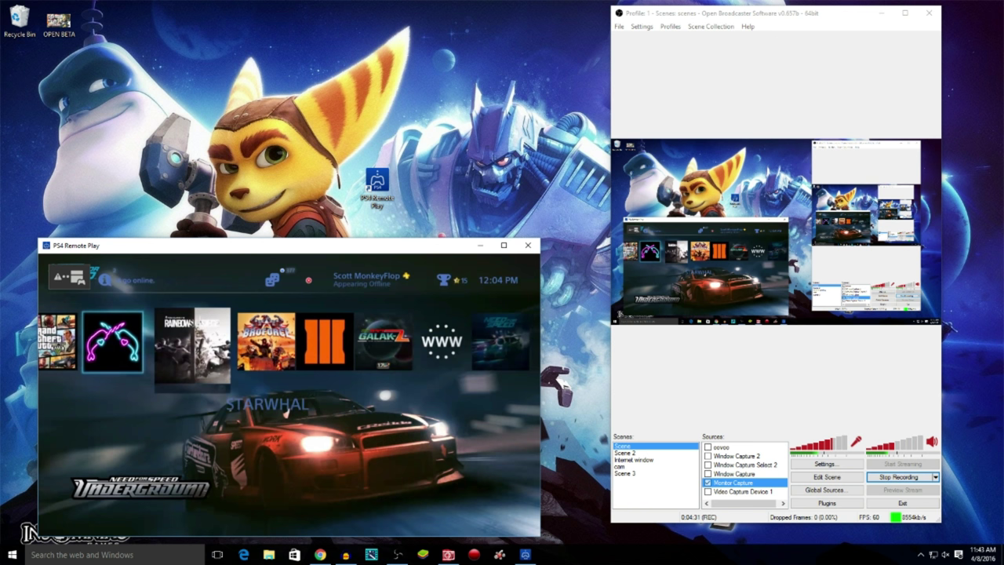
key(Right)
key(Right)
key(Right)
key(Right)
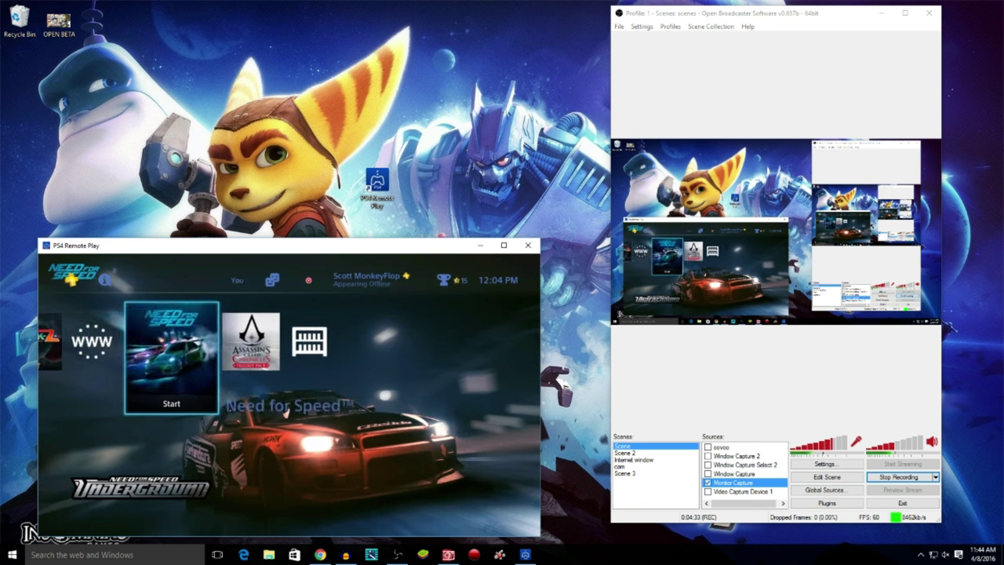
key(Left)
key(Left)
key(Left)
key(Left)
key(Left)
key(Left)
key(Left)
key(Left)
key(Left)
key(Left)
key(Left)
key(Left)
key(Left)
key(Left)
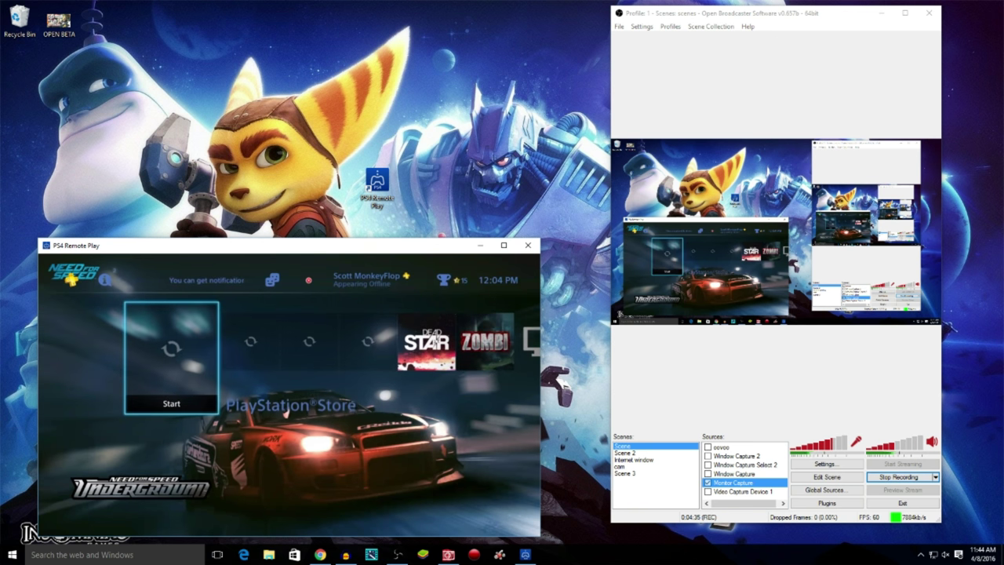
- View the trophy list, then open the PlayStation Store from the home row
key(Up)
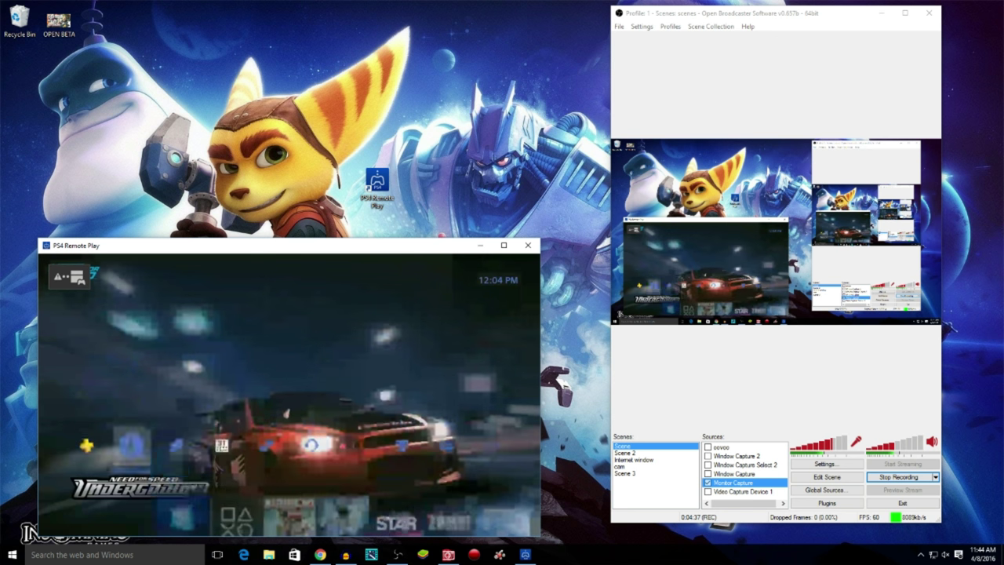
key(Right)
key(Right)
key(Right)
key(Right)
key(Right)
key(Right)
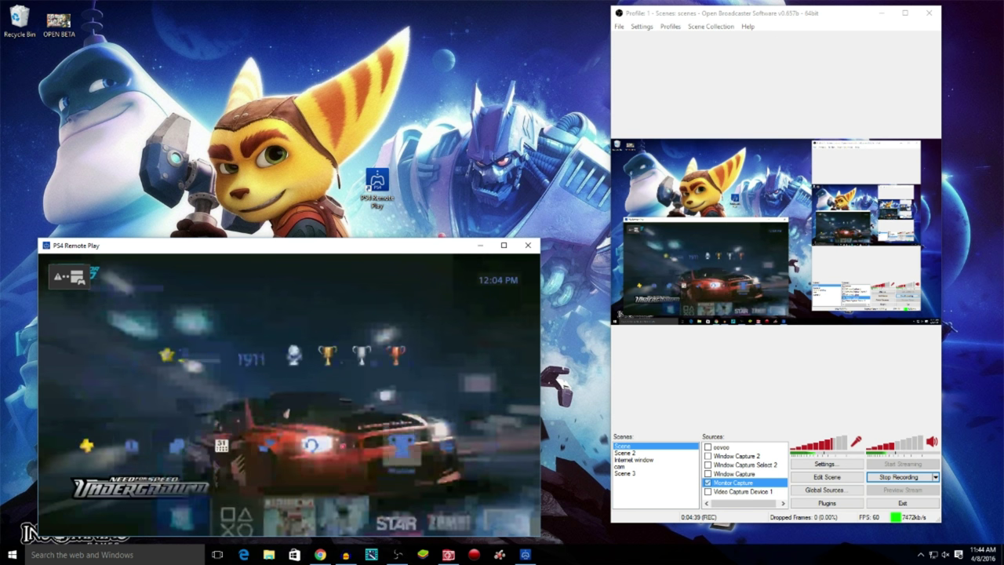
key(Return)
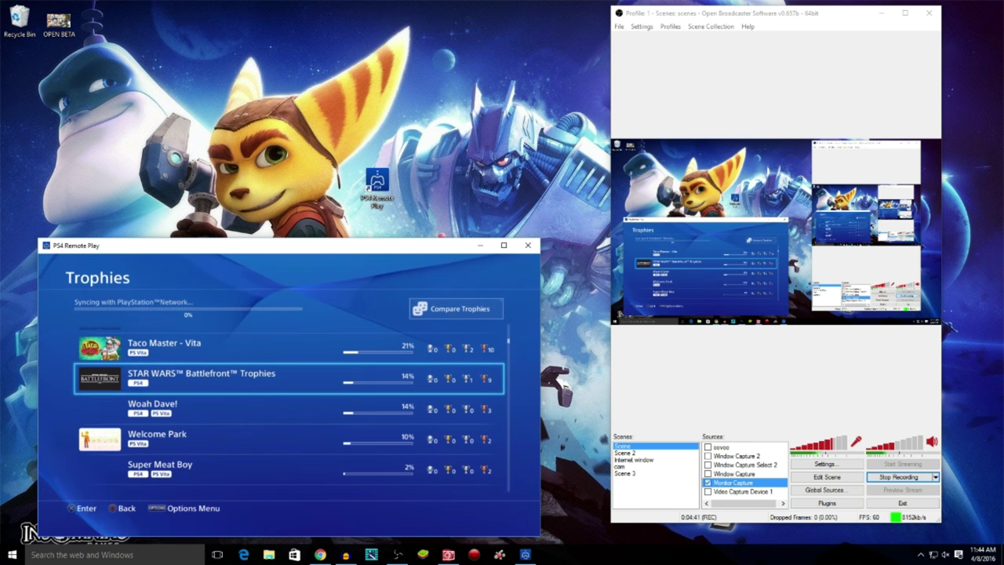
key(Escape)
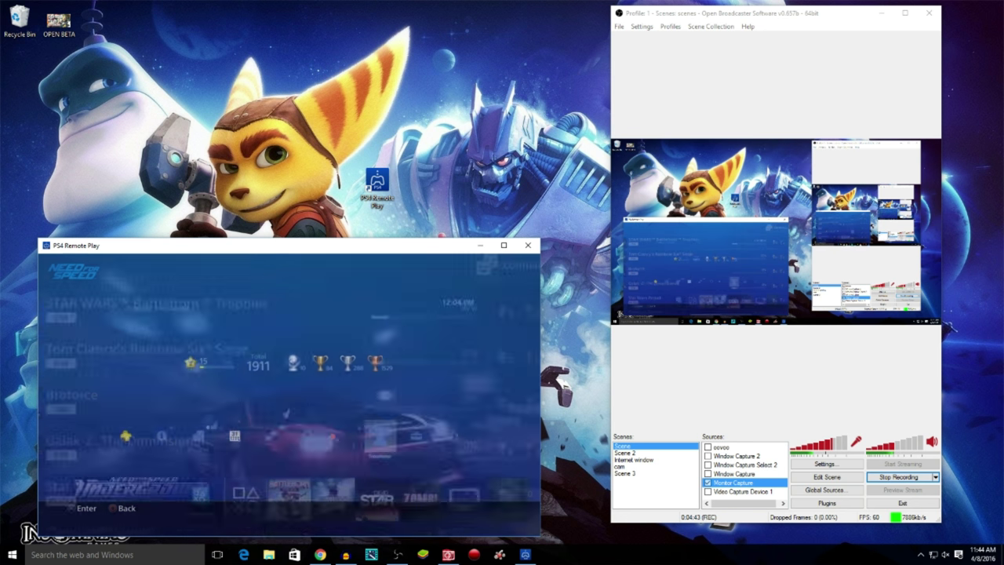
key(Down)
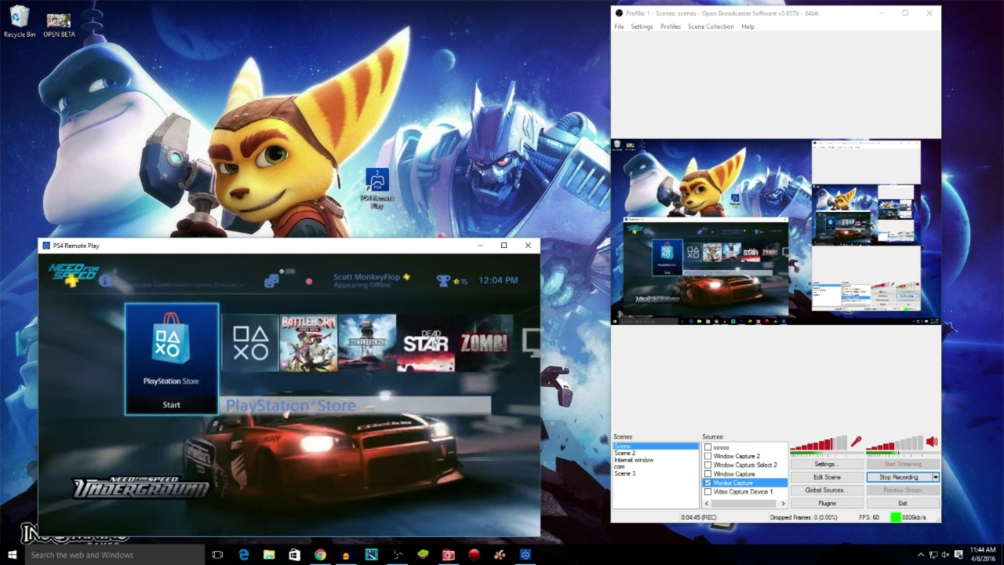
key(Return)
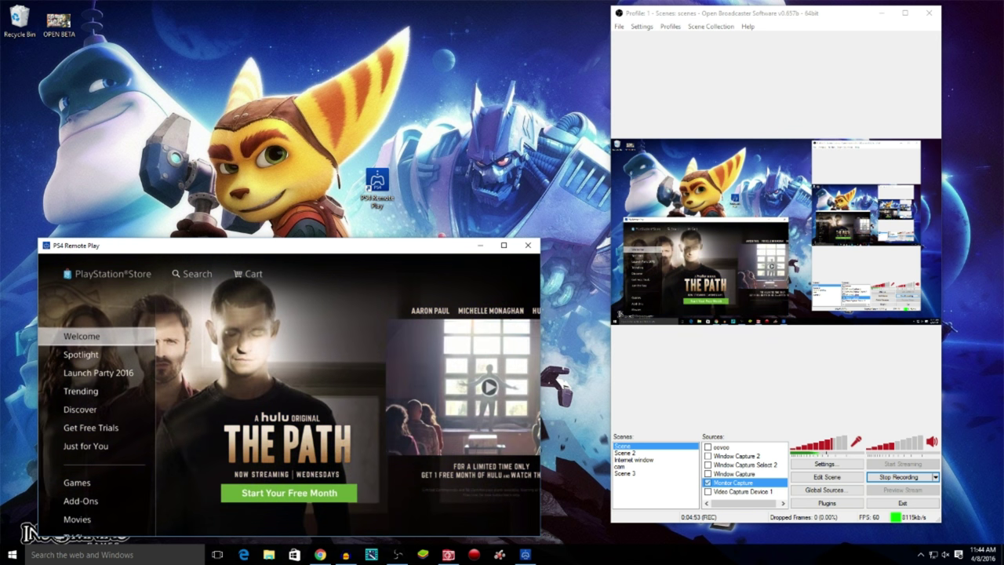
- Leave the Store, launch Star Wars Battlefront, and show the stream full screen
key(Escape)
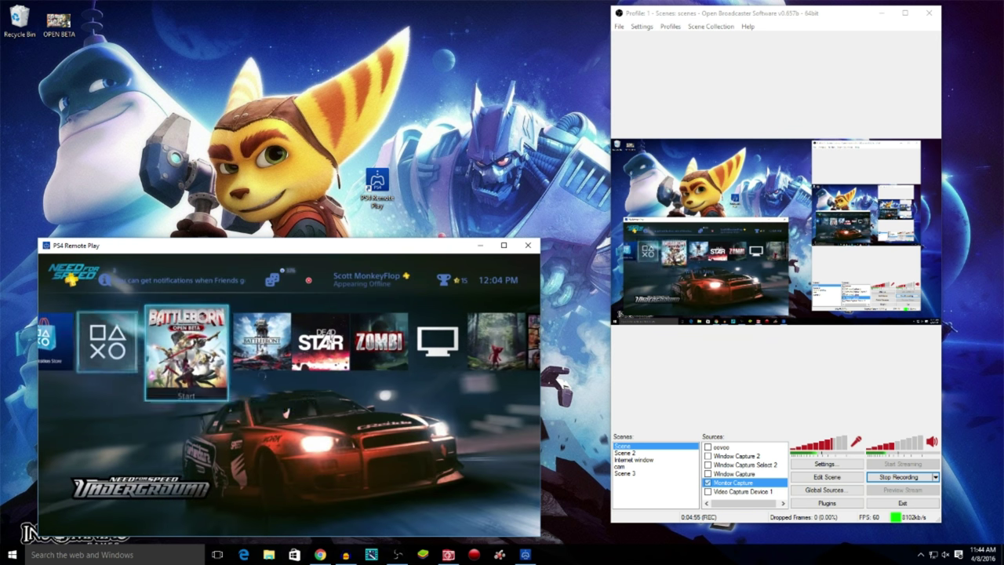
key(Right)
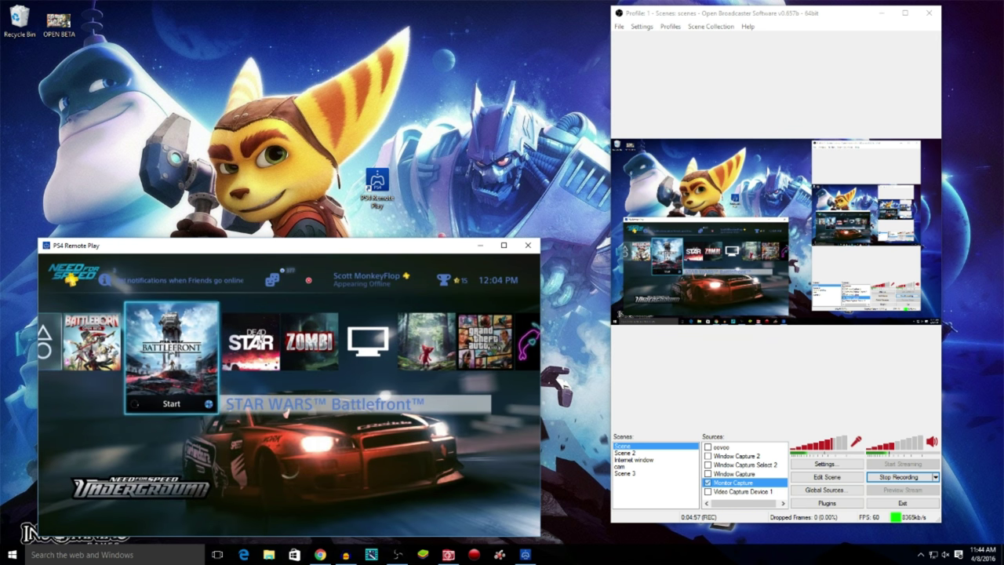
key(Return)
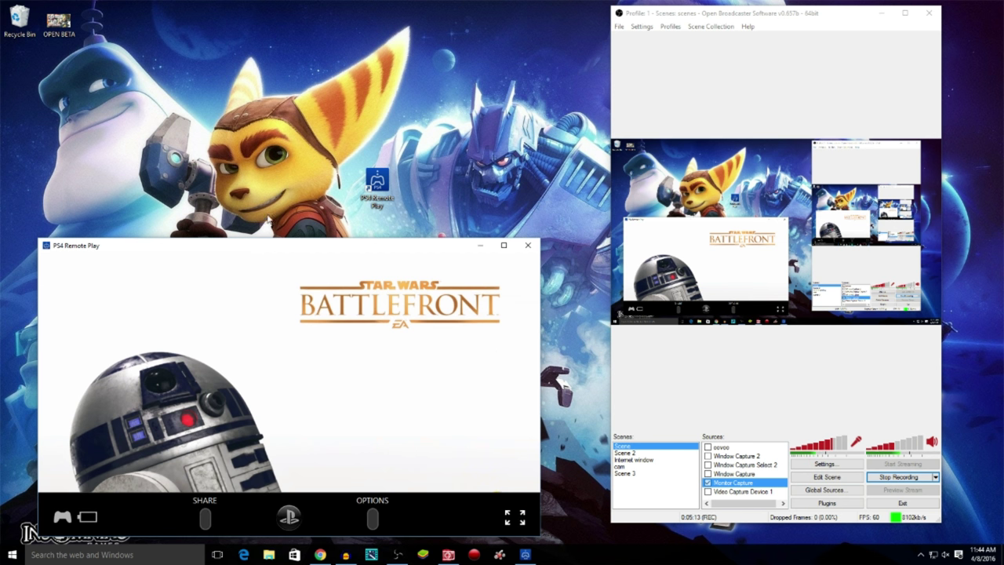
click(514, 515)
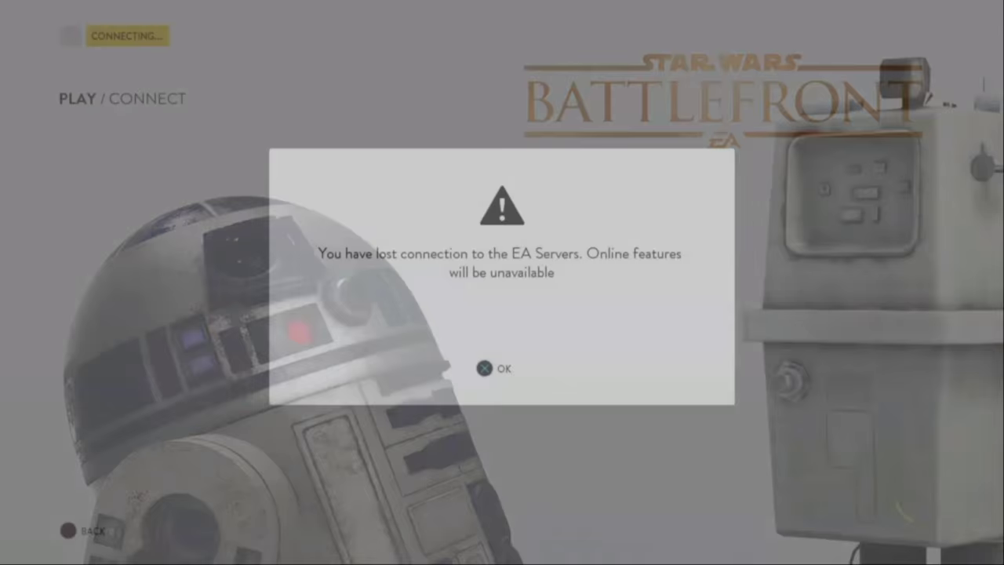
- Dismiss the lost-connection and daily challenge notices and join 12 Player Modes
key(Return)
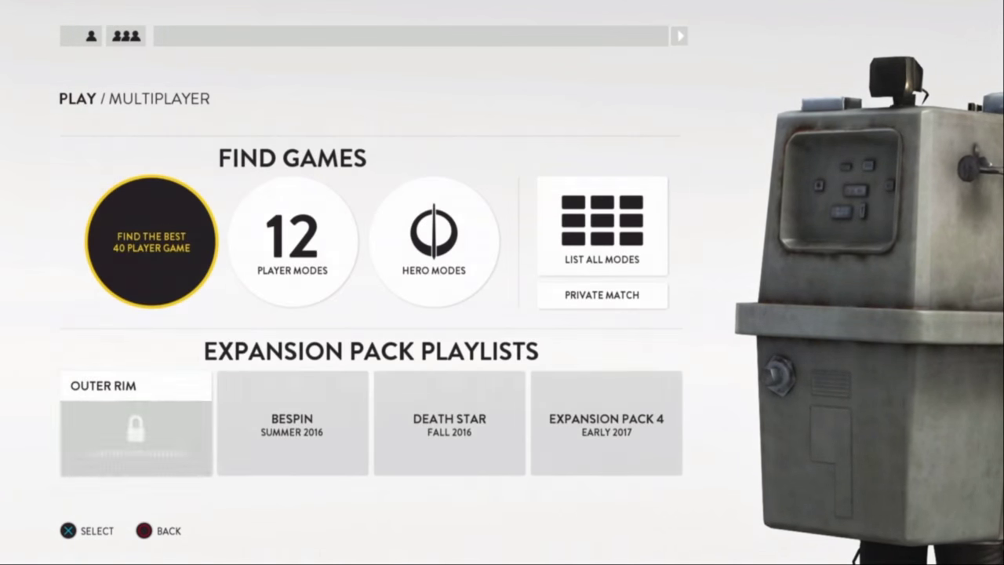
key(Return)
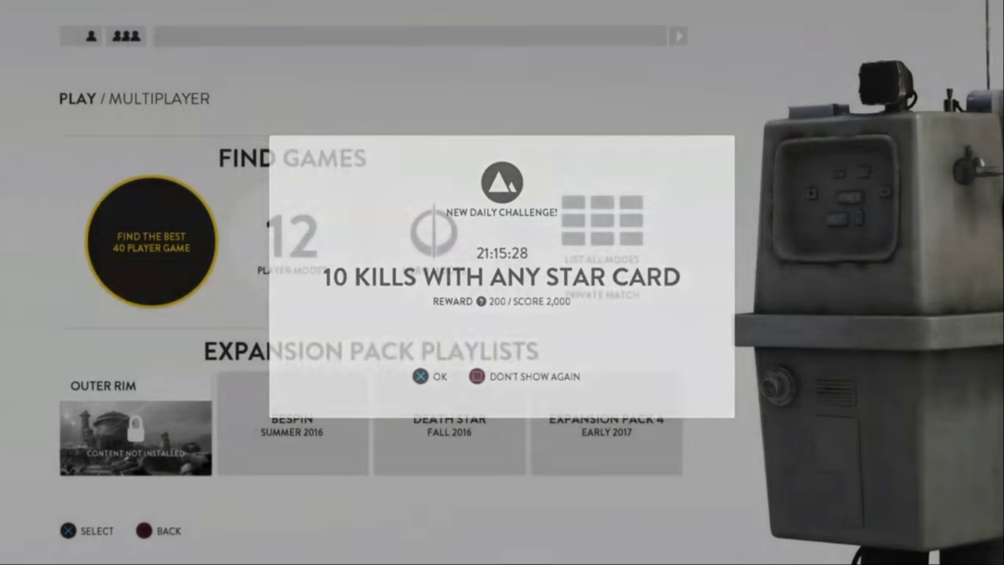
key(Right)
key(Return)
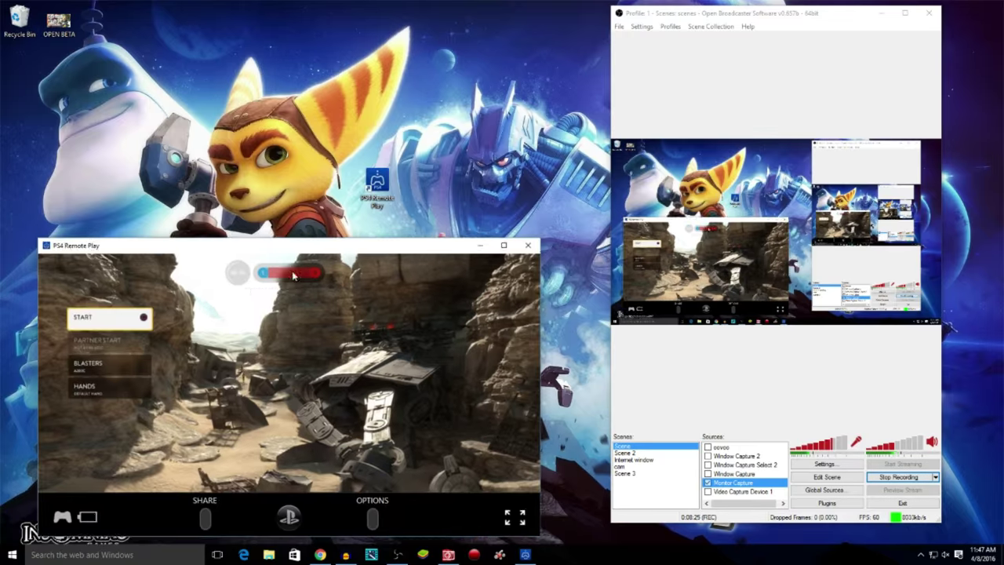
- Close Star Wars Battlefront through Options, then shut the Remote Play window
drag(275, 238, 432, 117)
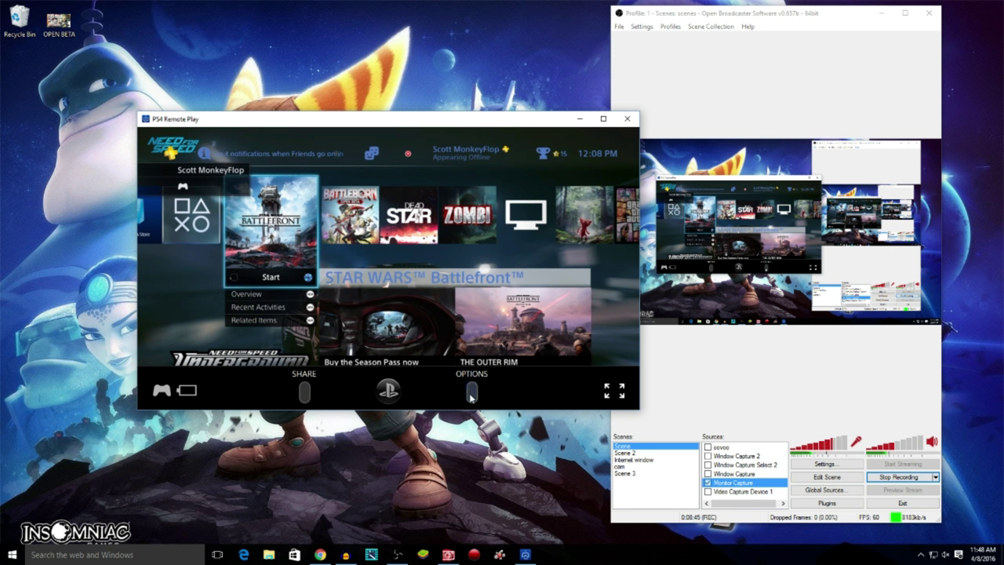
click(471, 394)
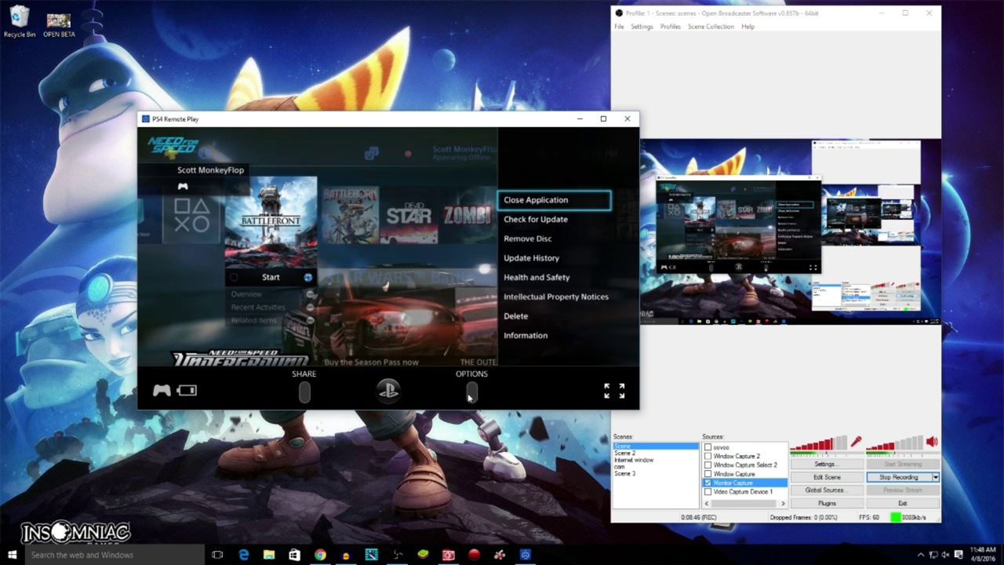
click(532, 201)
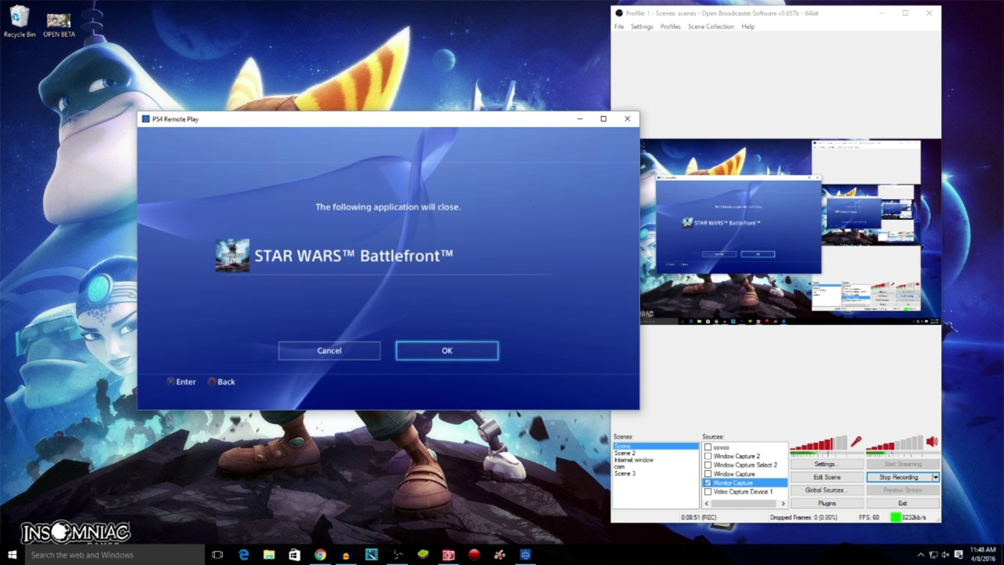
click(447, 349)
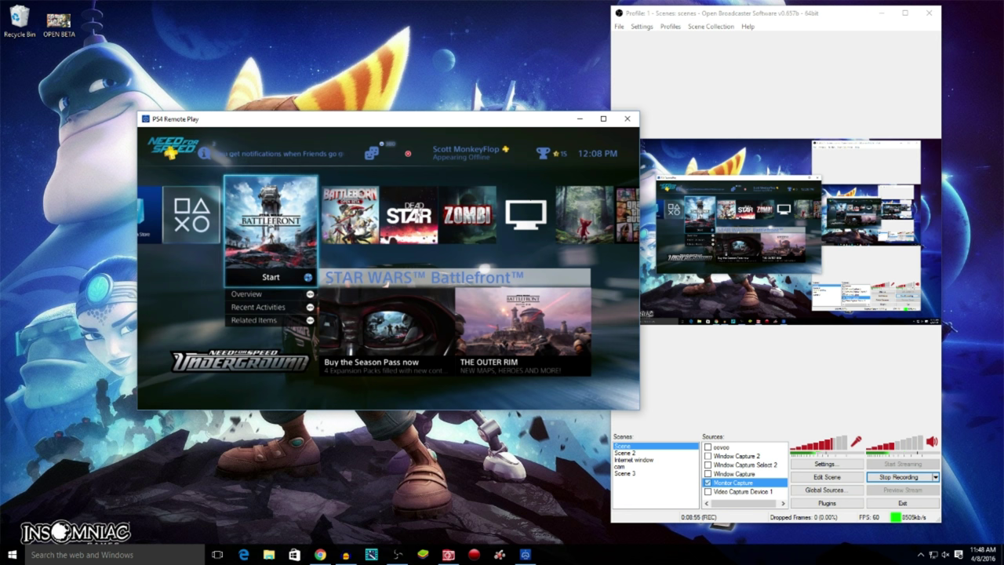
mouse_move(527, 175)
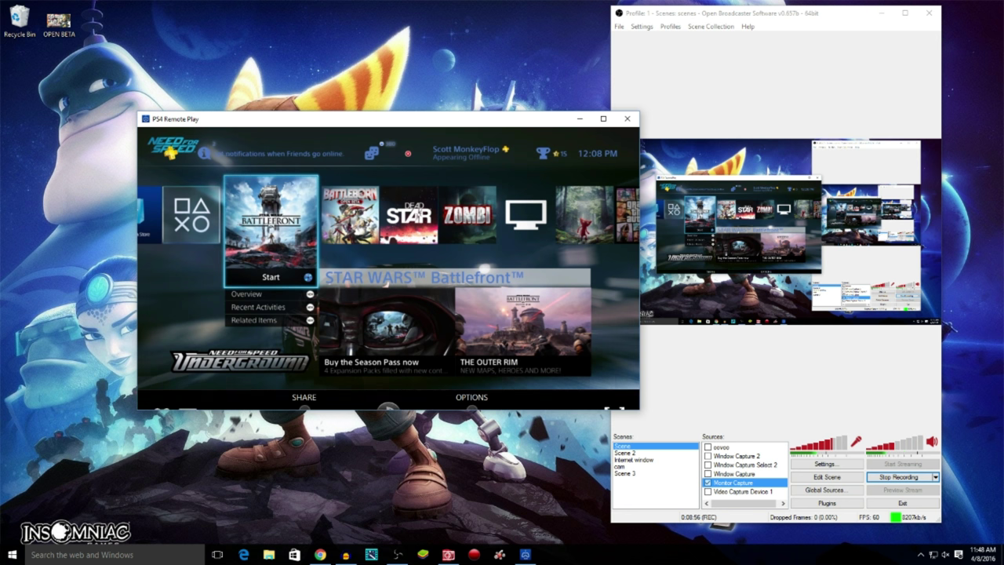
click(626, 118)
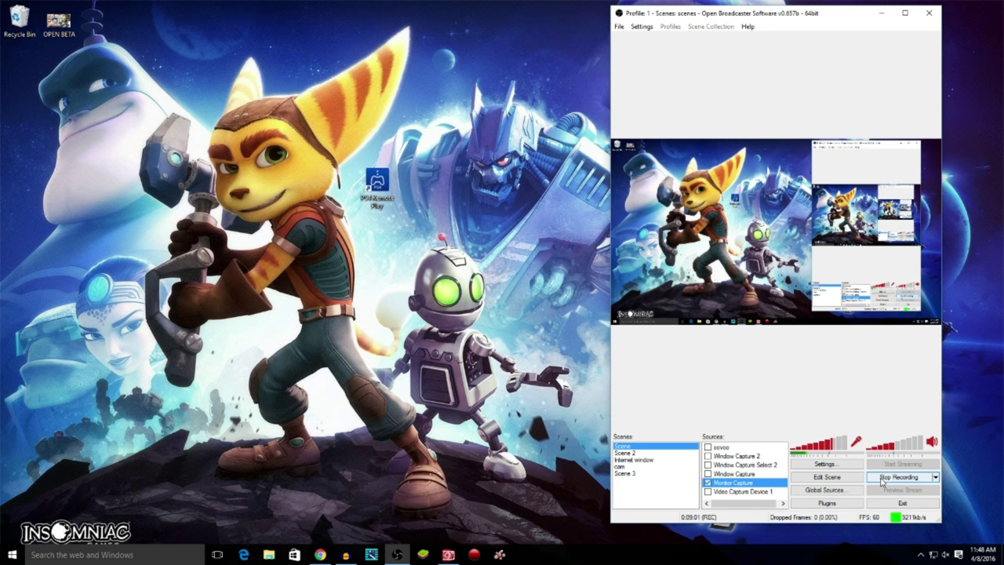